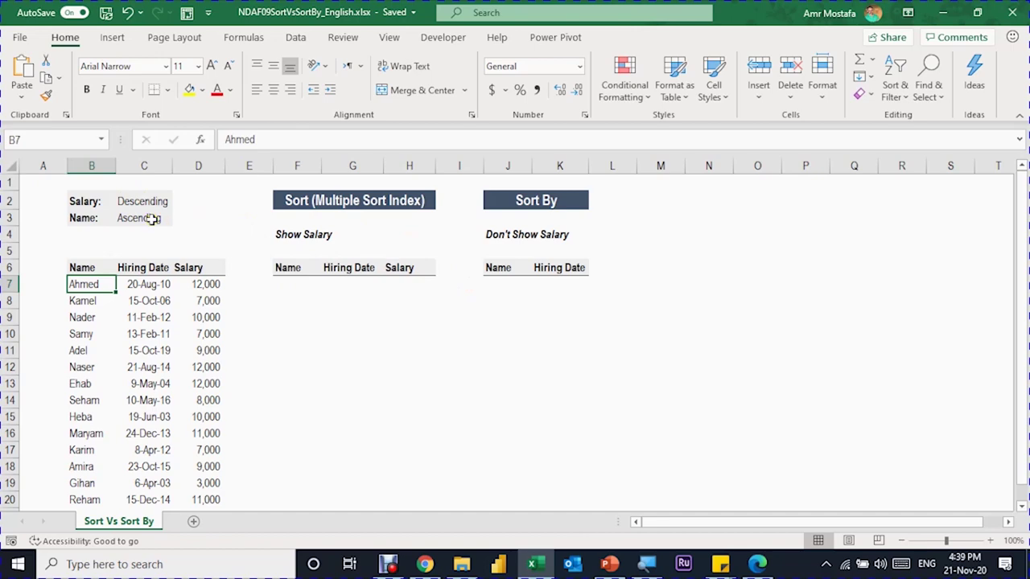
# Start a =SORT( formula in cell F7, picking SORT from the autocomplete list
pyautogui.click(288, 285)
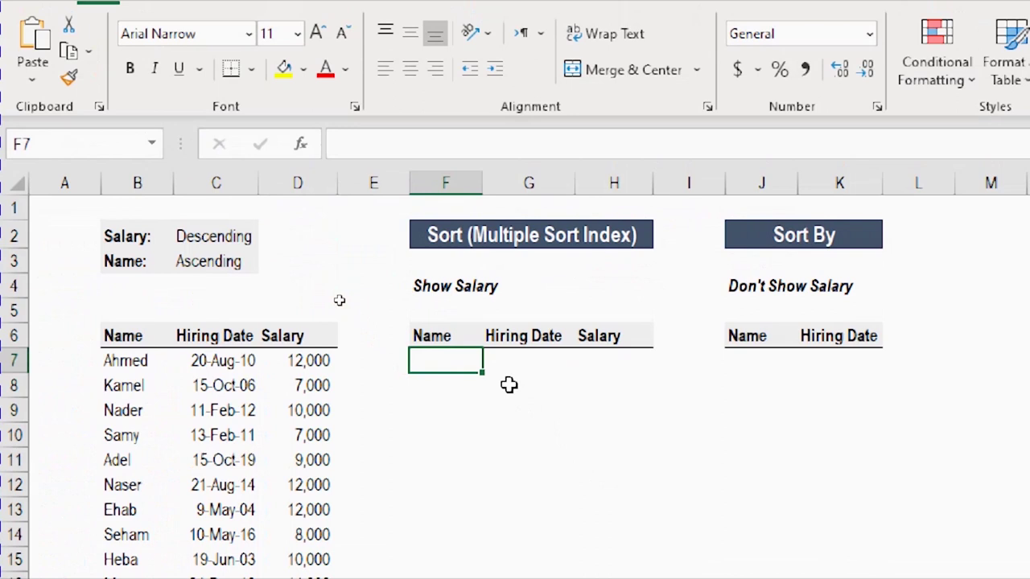
pyautogui.write('=')
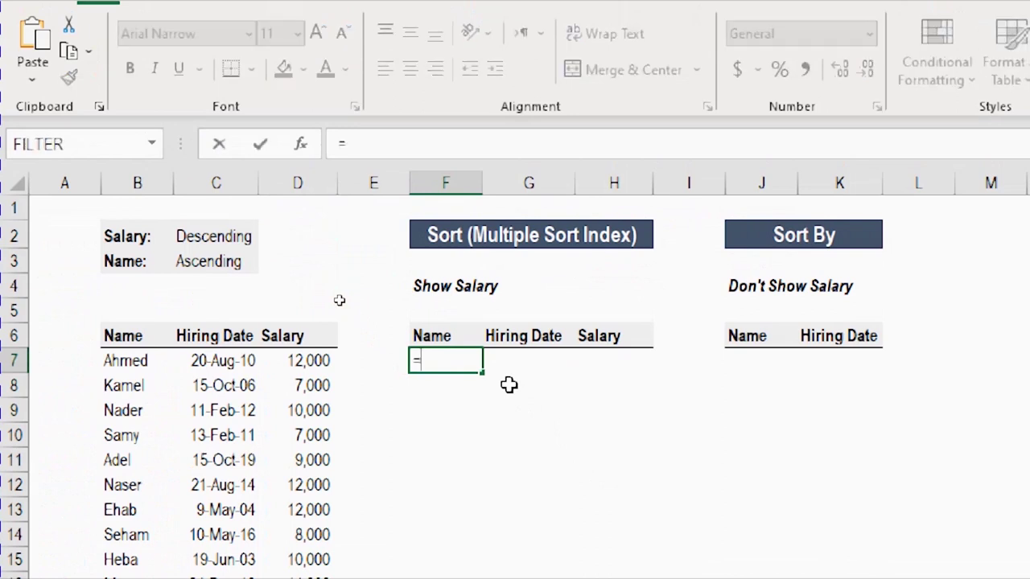
pyautogui.write('sor')
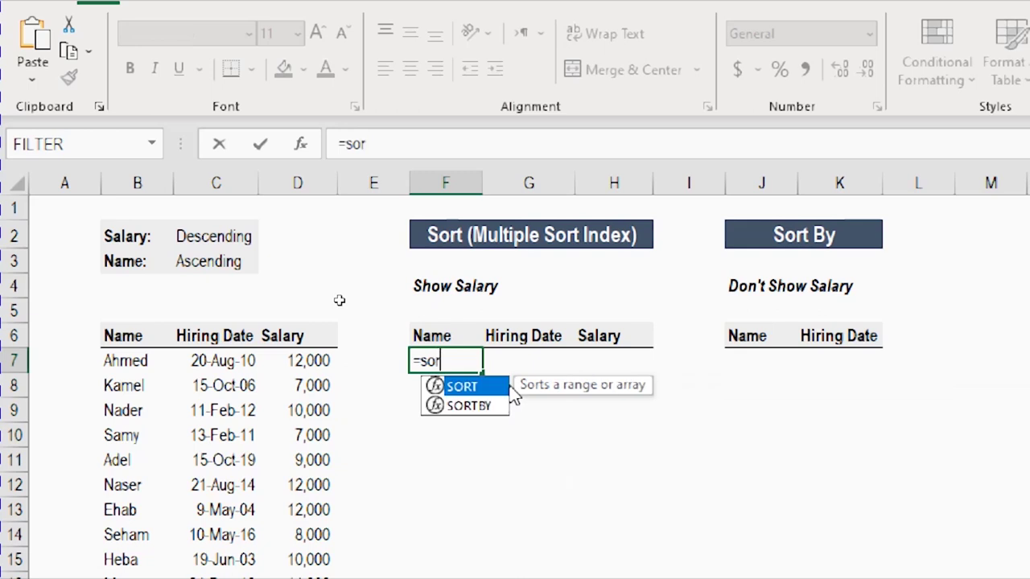
pyautogui.doubleClick(507, 385)
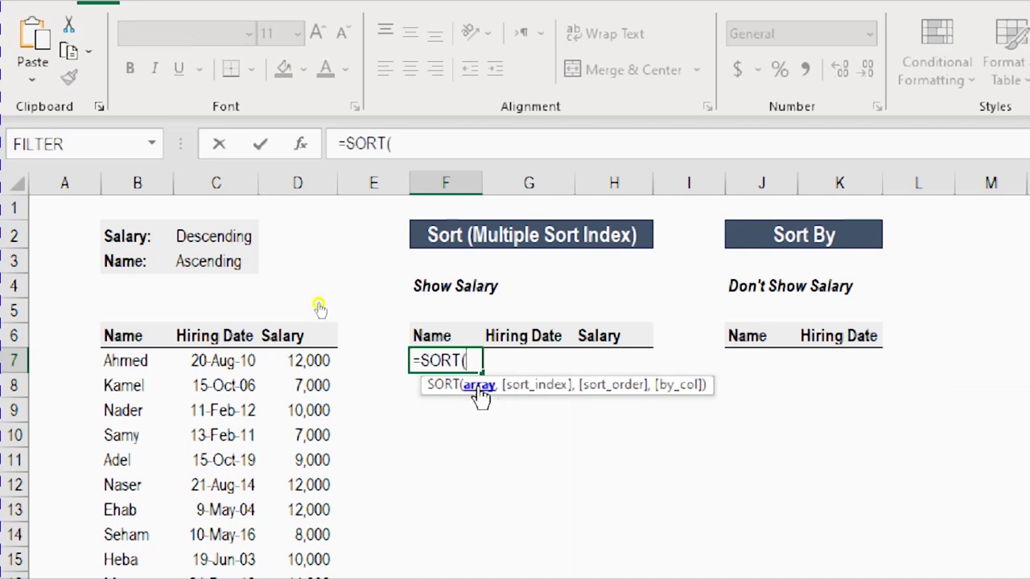
# Set the SORT array to the employee table B7:D21, followed by a comma
pyautogui.click(130, 364)
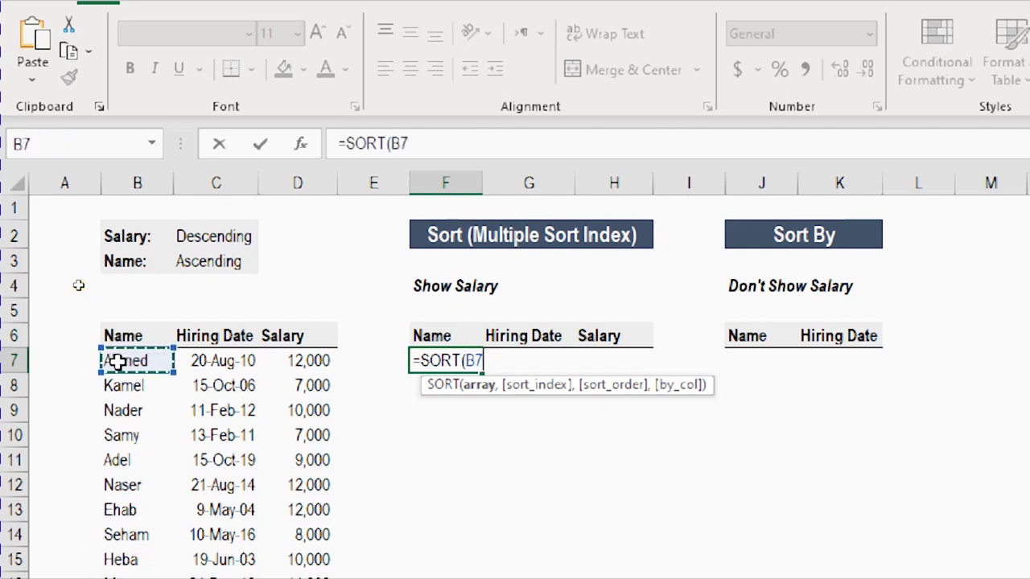
pyautogui.hotkey('shift', 'Right')
pyautogui.hotkey('shift', 'Right')
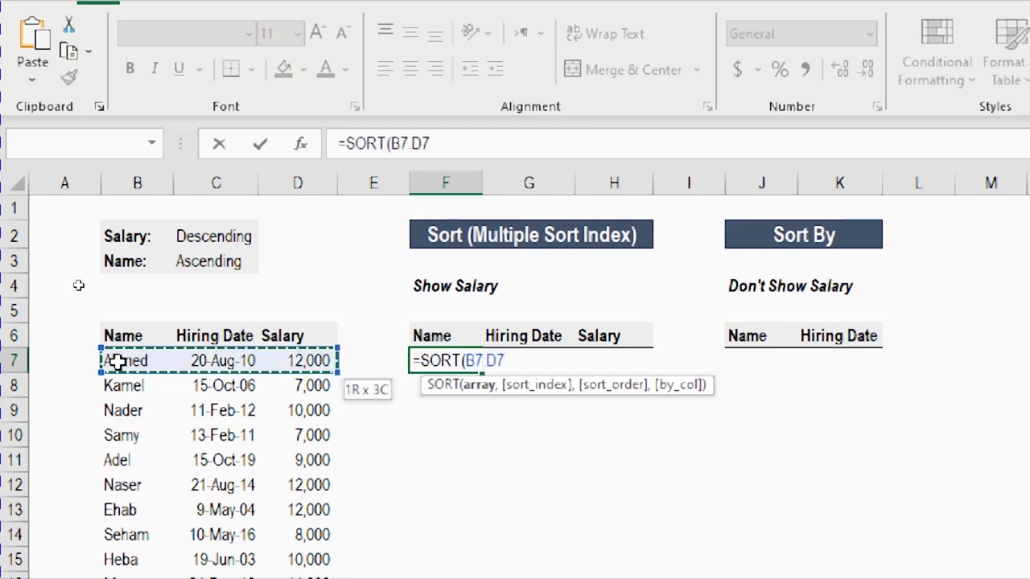
pyautogui.hotkey('ctrl', 'shift', 'Down')
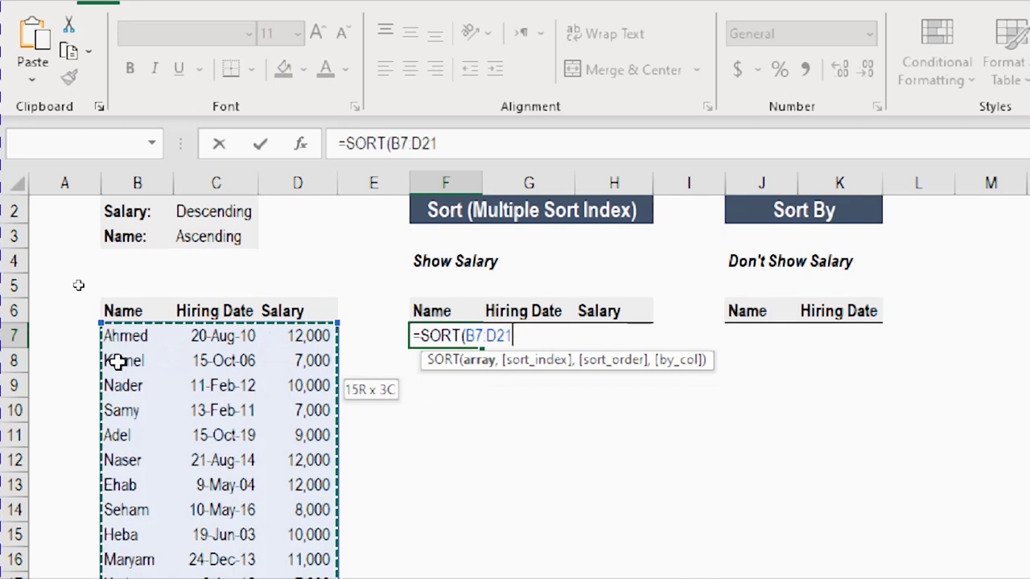
pyautogui.write(',')
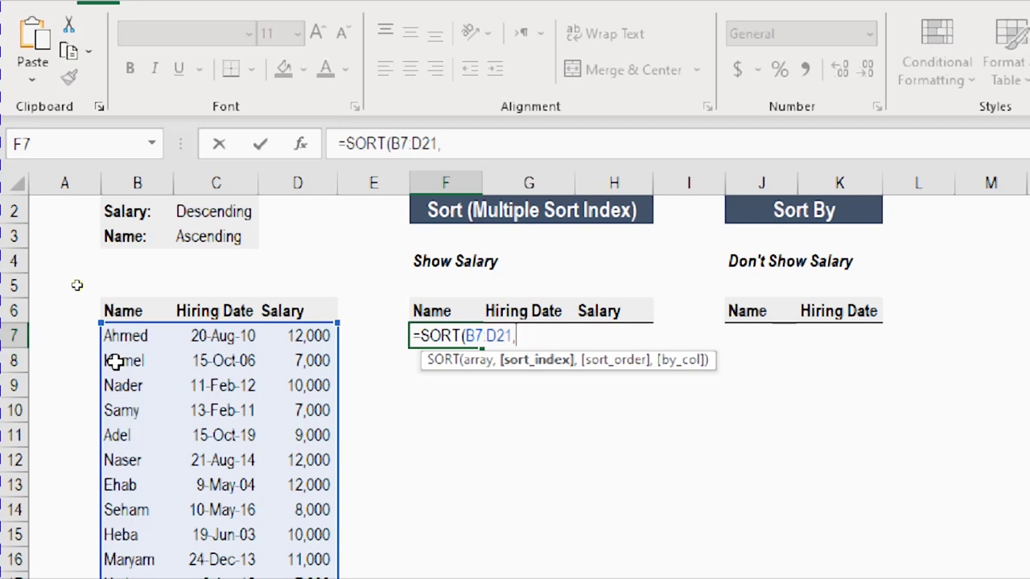
# Complete =SORT(B7:D21,{3,1},{-1,1}) in F7 to sort by salary descending, then name ascending
pyautogui.write('{')
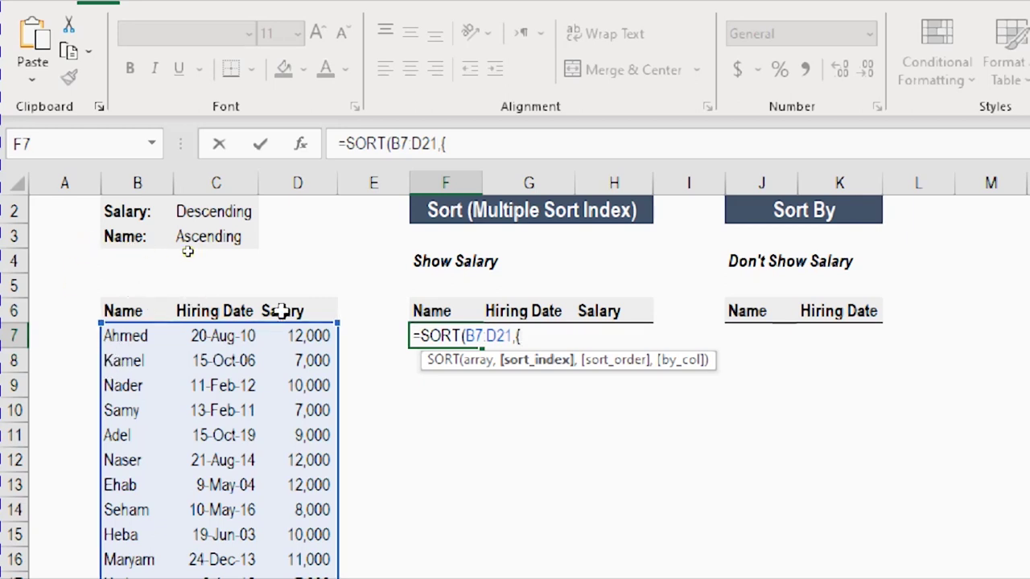
pyautogui.write('3')
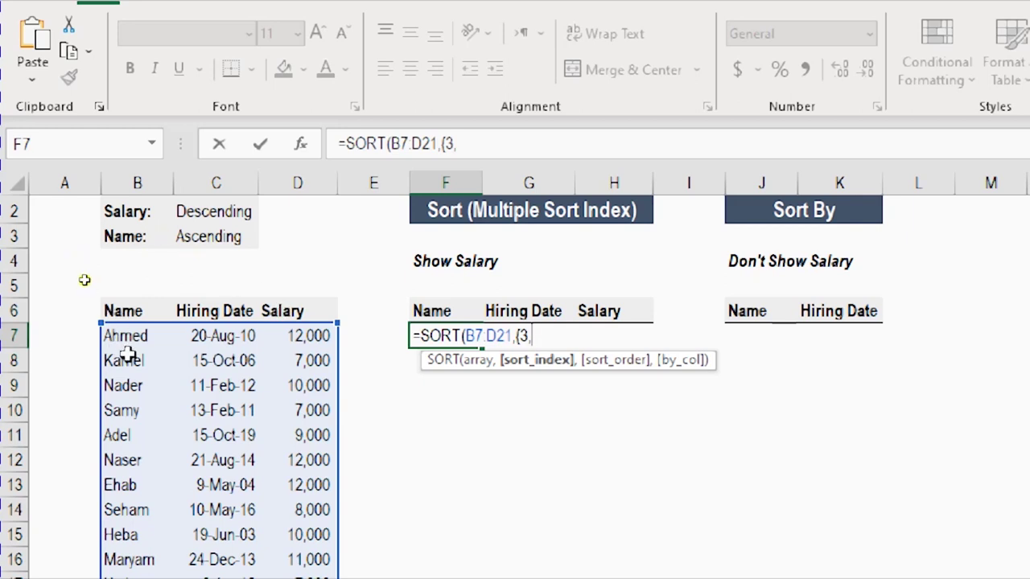
pyautogui.write(',1},')
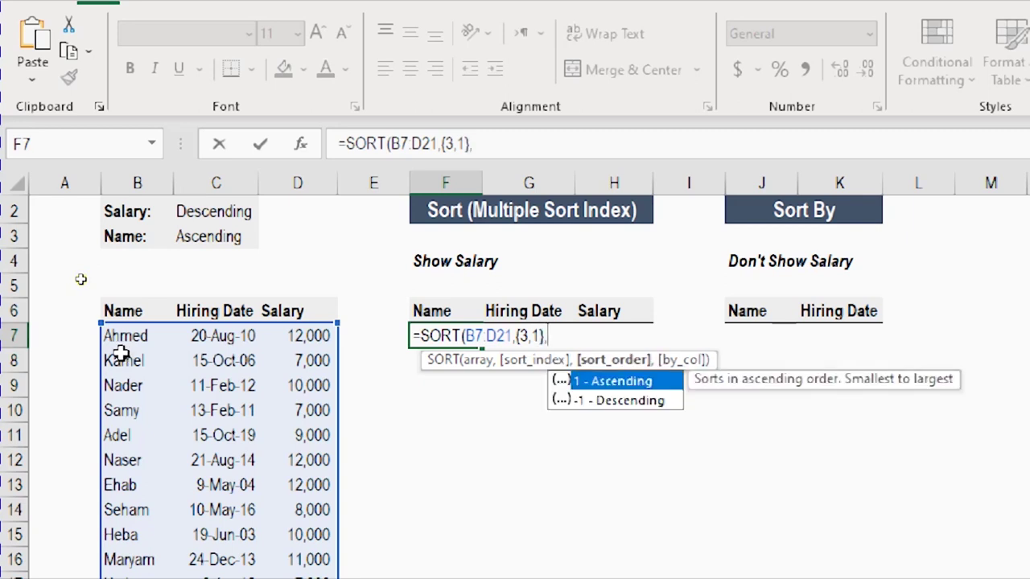
pyautogui.write('{')
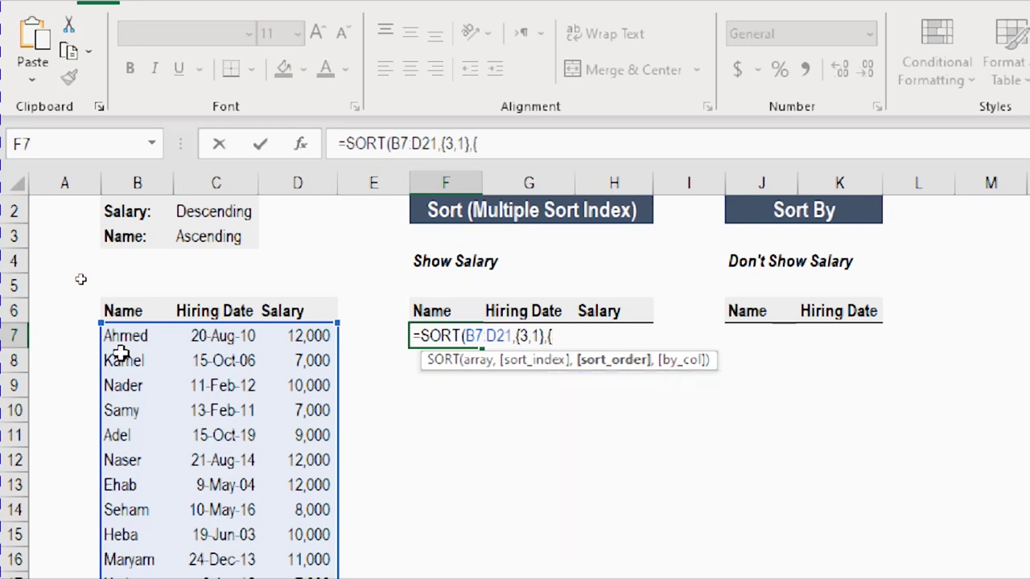
pyautogui.write('-1,')
pyautogui.press('Home')
pyautogui.press('Right')
pyautogui.write('1})')
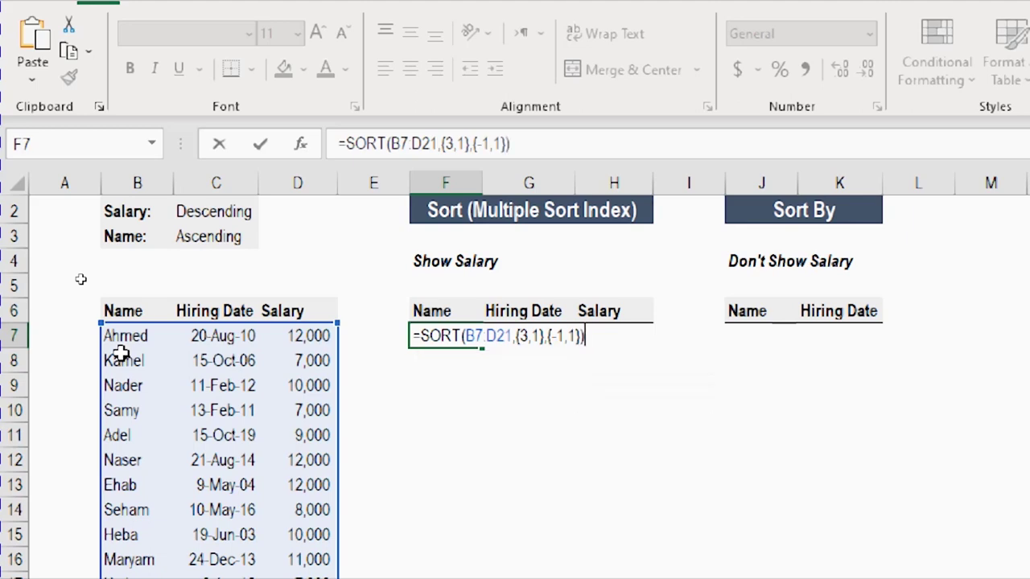
pyautogui.press('Return')
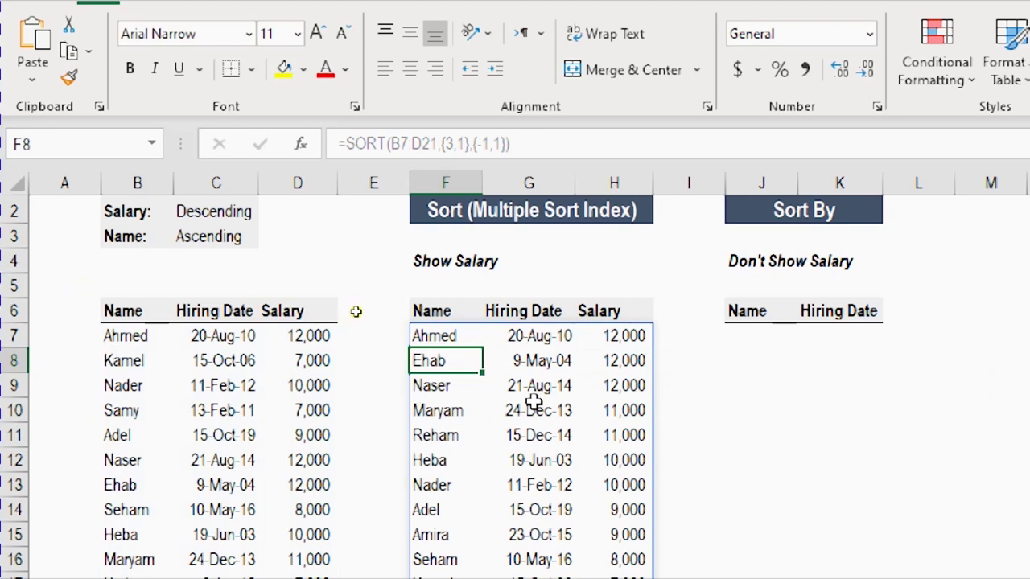
pyautogui.scroll(-1, 533, 395)
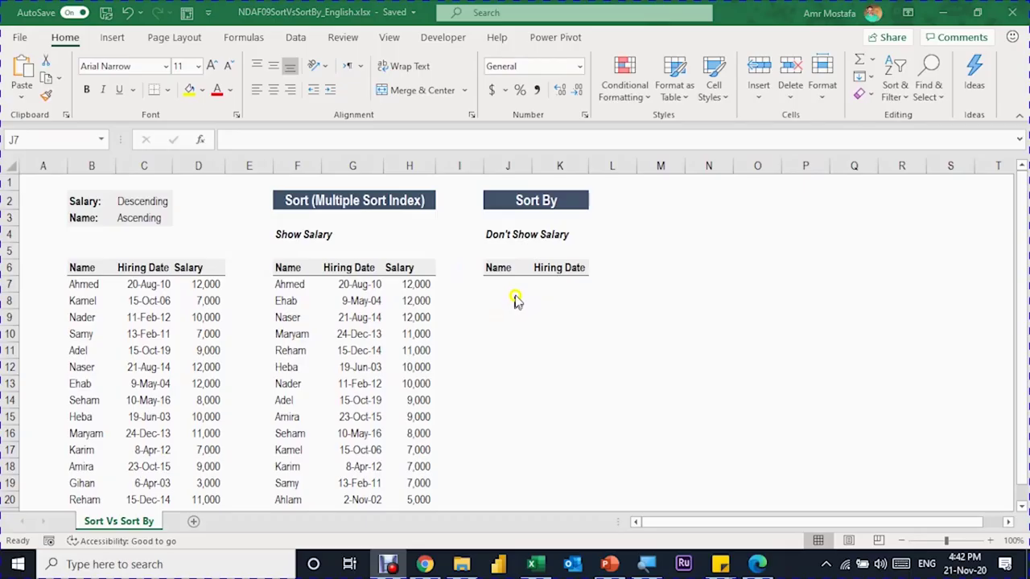
pyautogui.click(508, 287)
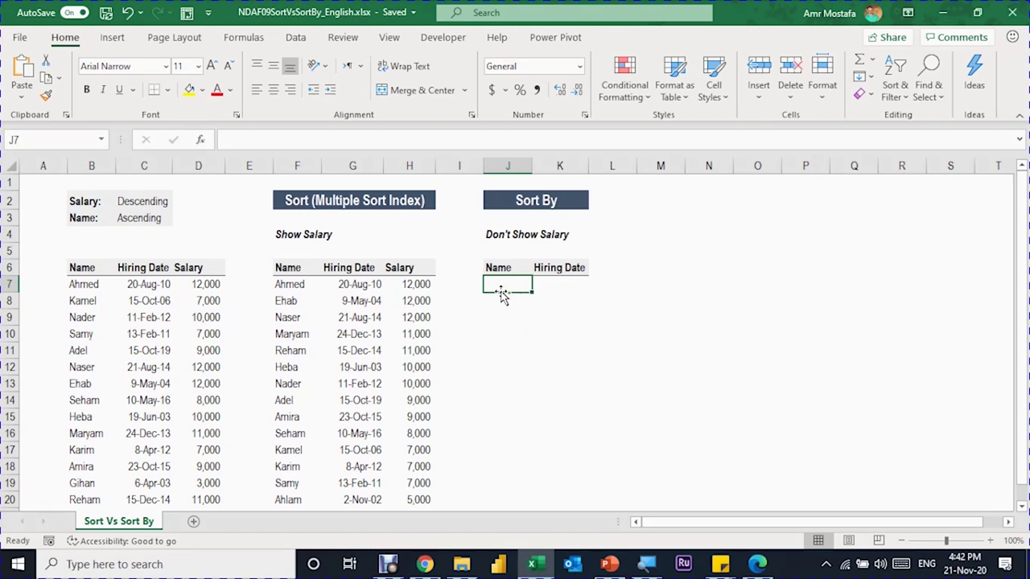
# Start =SORTBY(B7:C21, in J7 to return the names and hiring dates
pyautogui.write('=')
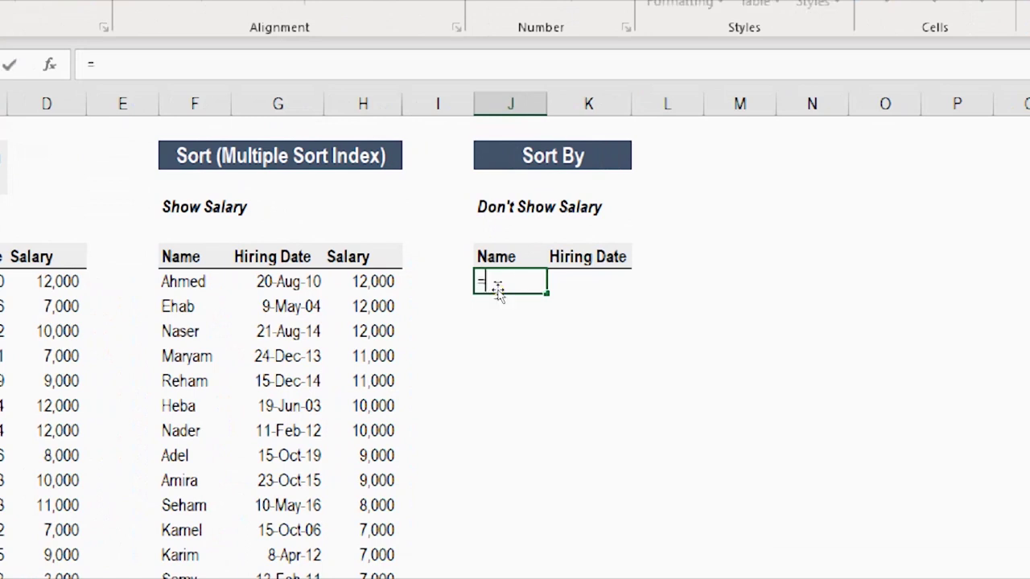
pyautogui.write('sor')
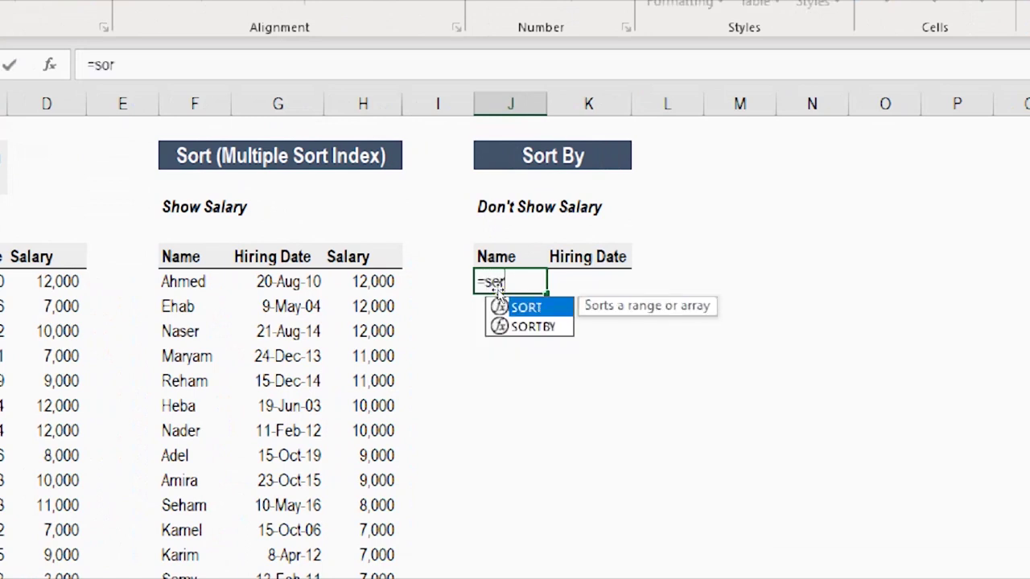
pyautogui.press('Down')
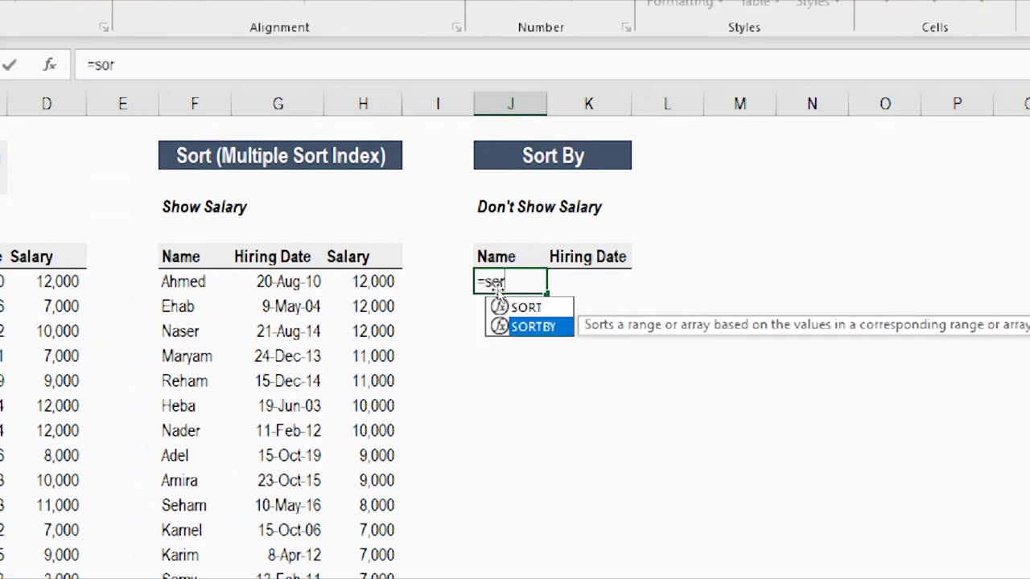
pyautogui.press('Tab')
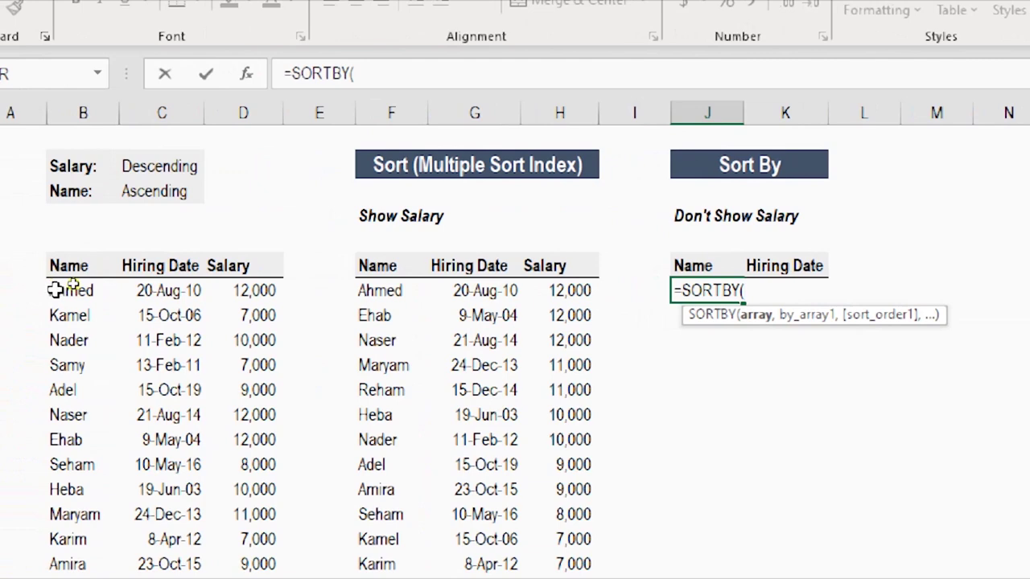
pyautogui.moveTo(55, 291); pyautogui.dragTo(148, 291)
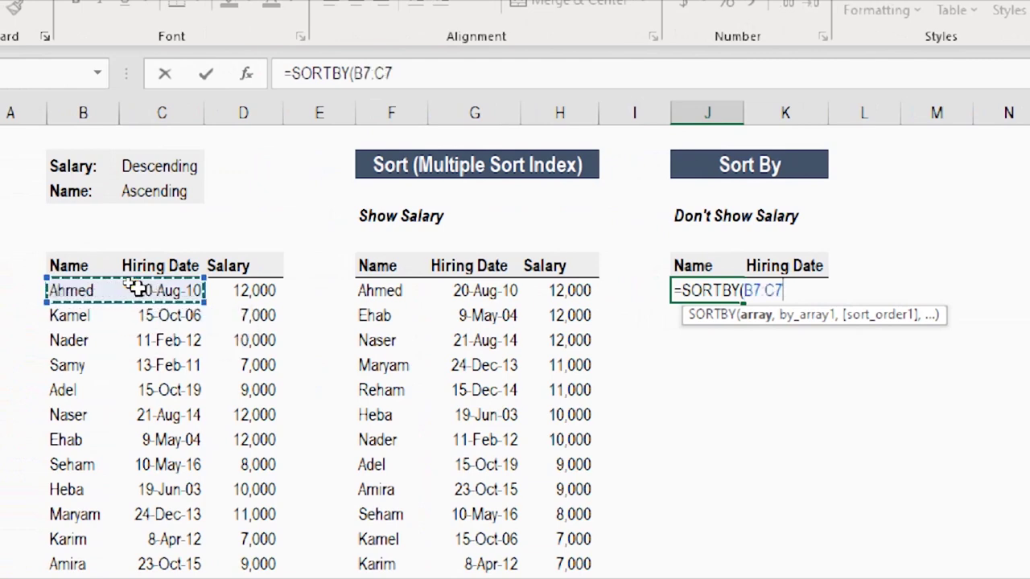
pyautogui.hotkey('ctrl', 'shift', 'Down')
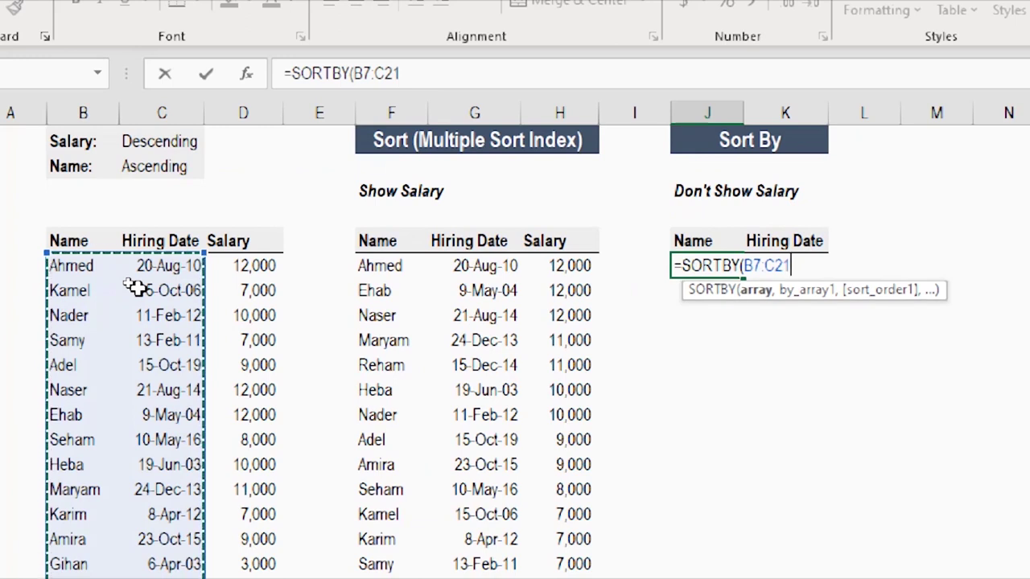
pyautogui.write(',')
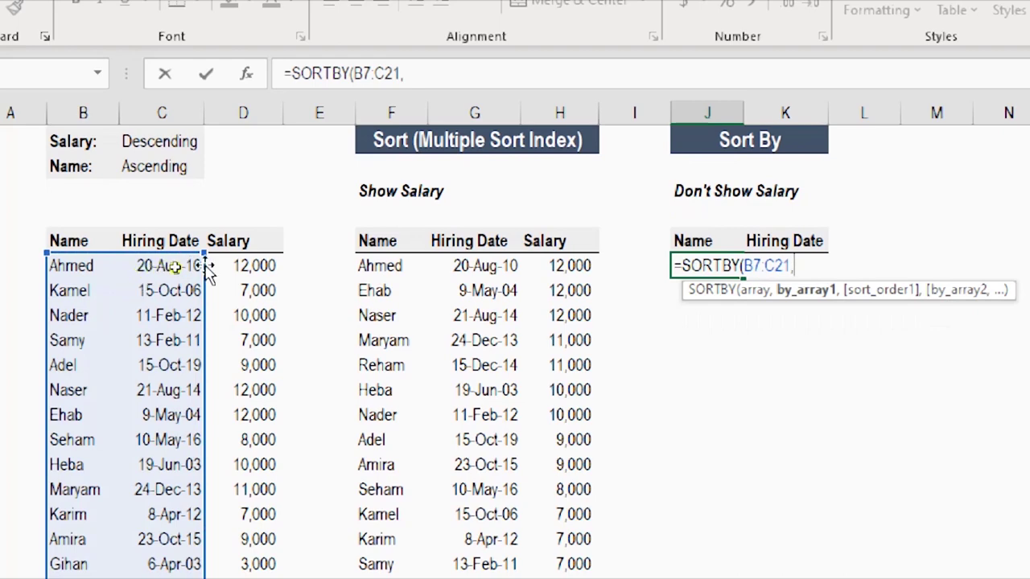
# Finish J7 as =SORTBY(B7:C21,D7:D21,-1,B7:B21,1): salary descending, then name ascending
pyautogui.click(251, 265)
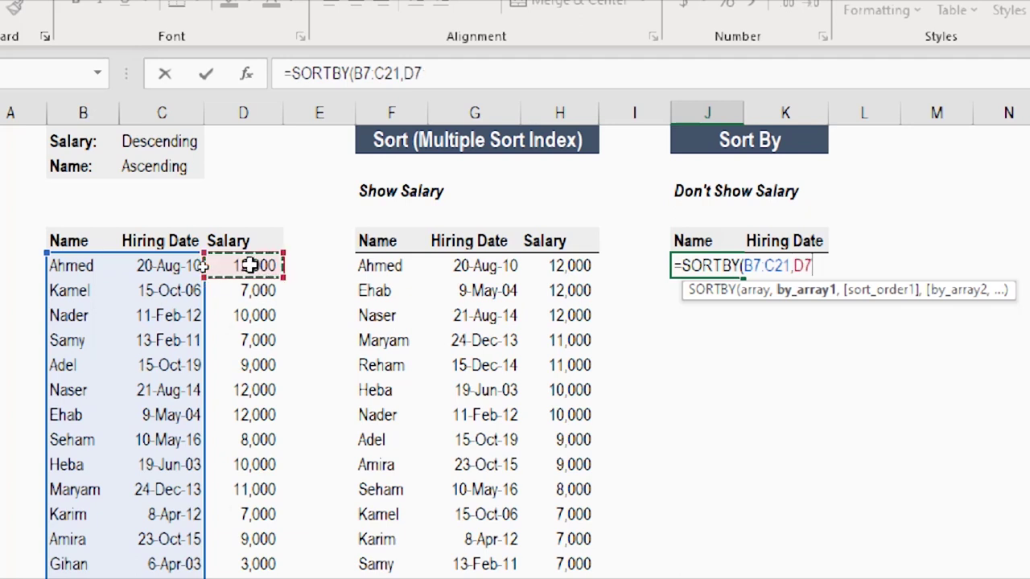
pyautogui.hotkey('ctrl', 'shift', 'Down')
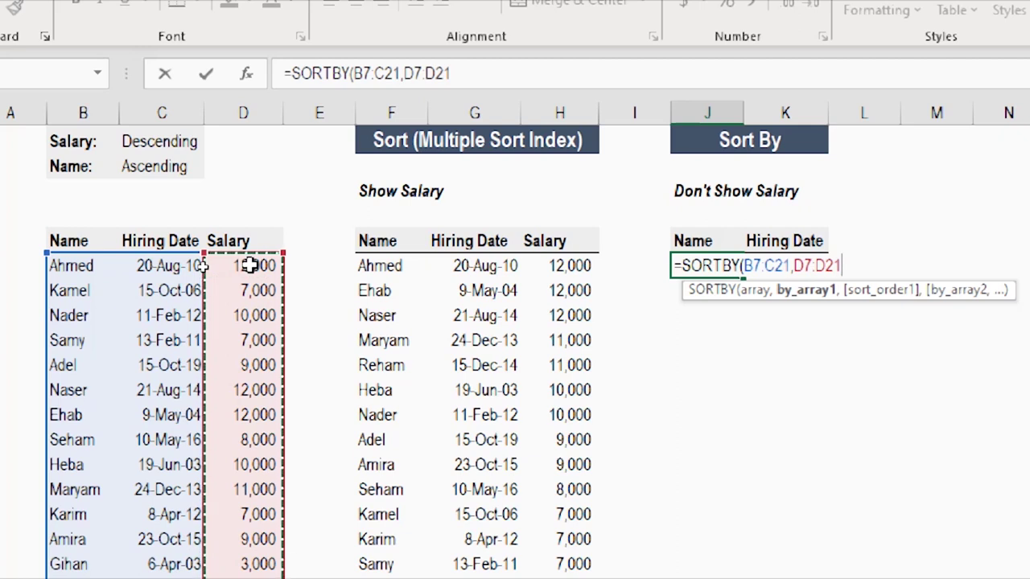
pyautogui.write(',')
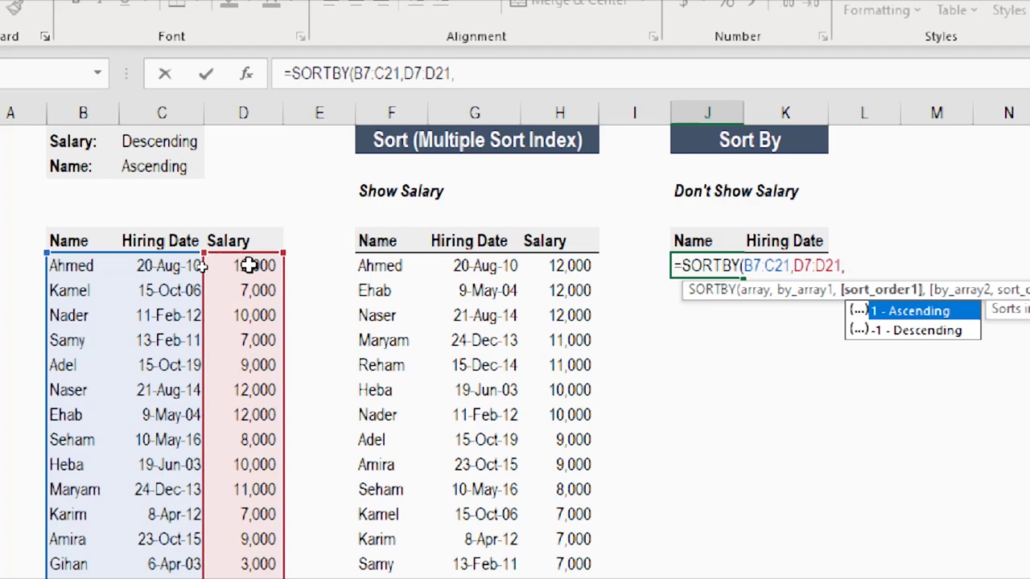
pyautogui.write('-1,')
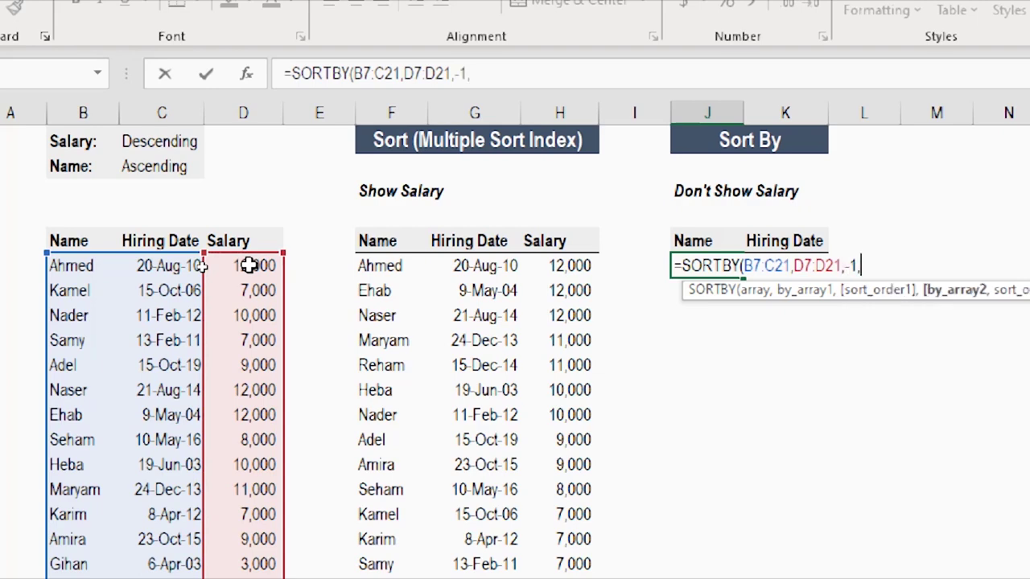
pyautogui.click(84, 263)
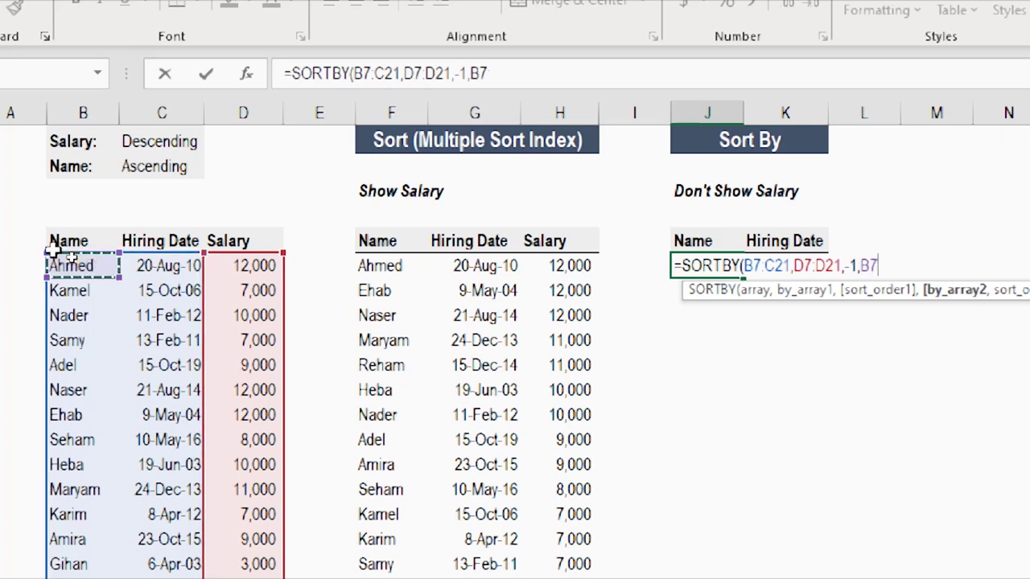
pyautogui.hotkey('ctrl', 'shift', 'Down')
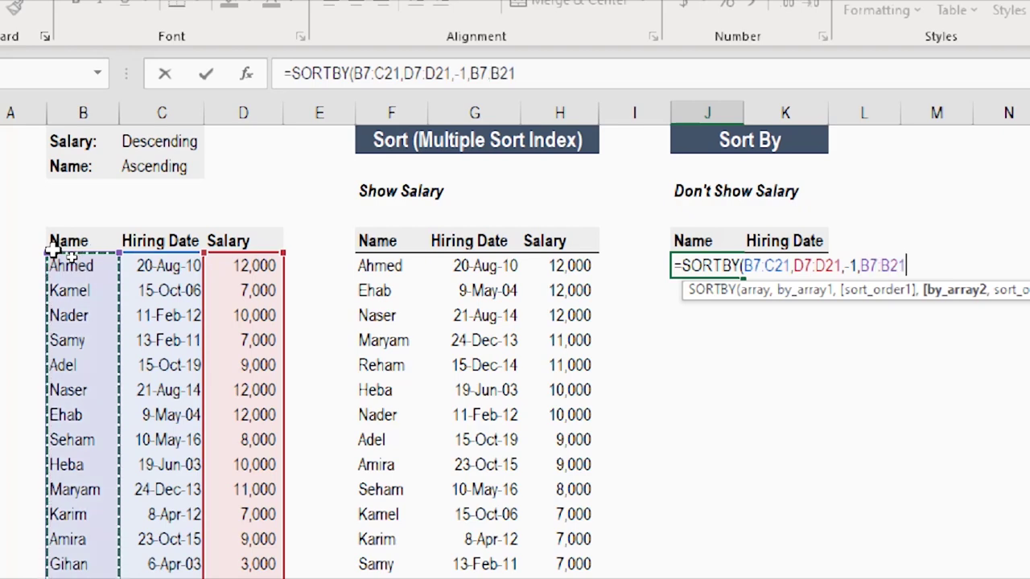
pyautogui.write(',')
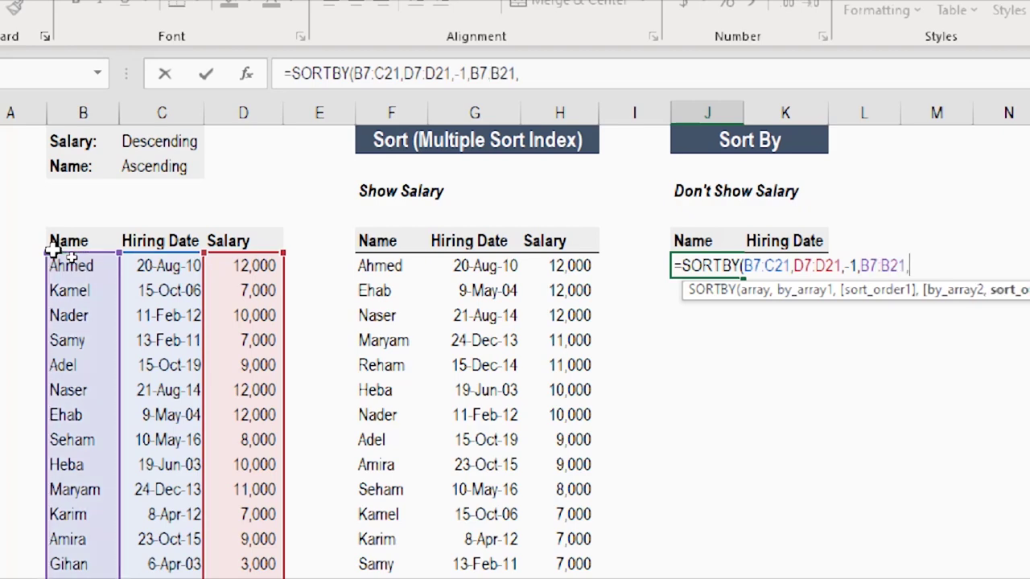
pyautogui.write('1)')
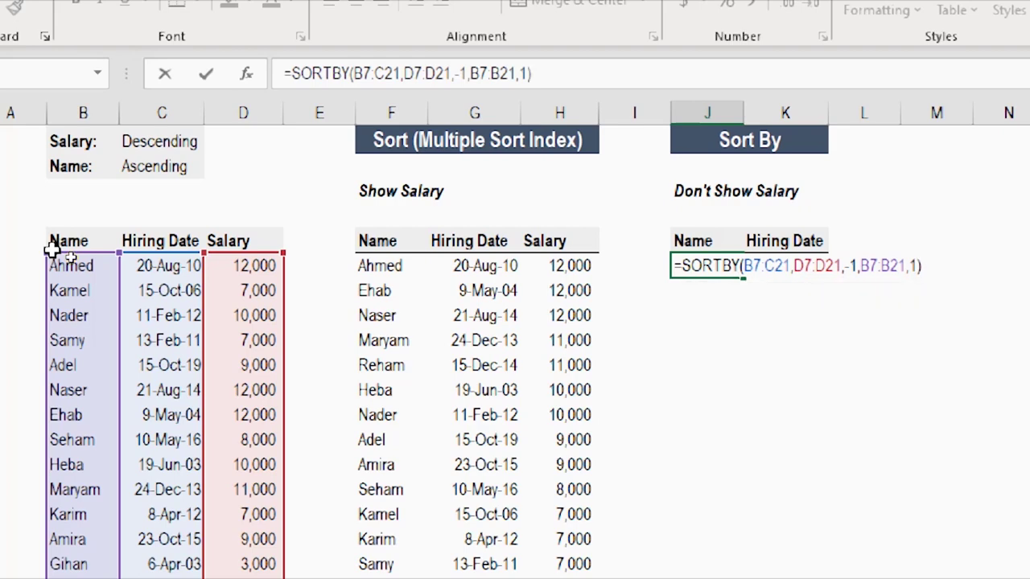
pyautogui.press('Return')
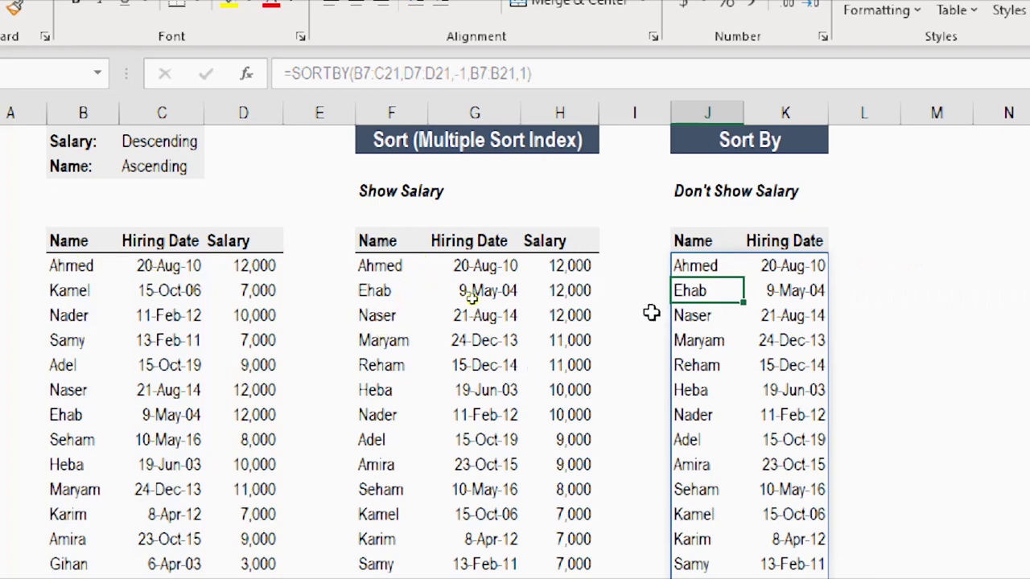
pyautogui.scroll(1, 667, 297)
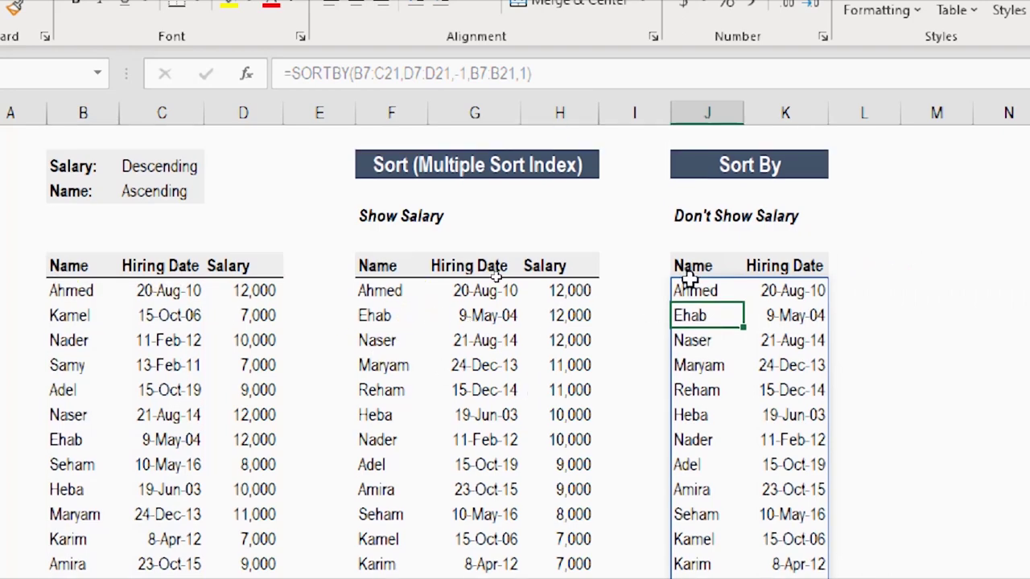